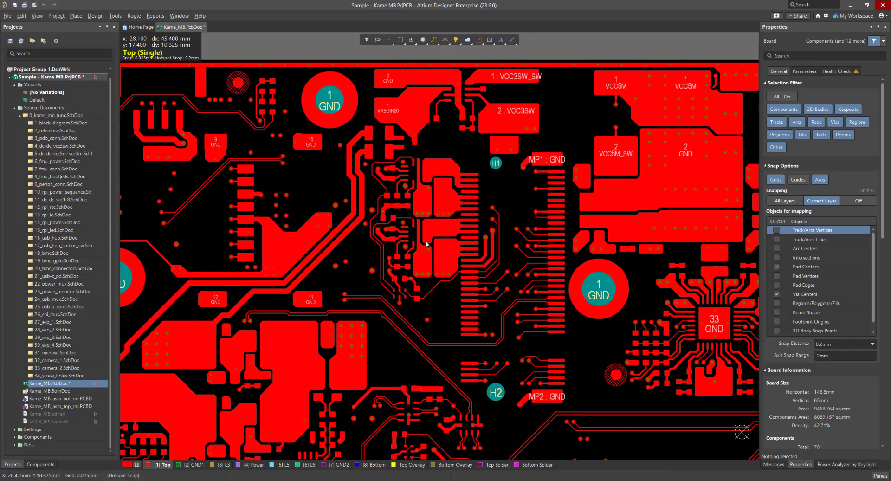
# - Start the Power Analyzer by Keysight for the Kame_MB board
pyautogui.keyDown('ctrl'); pyautogui.scroll(-5, 427, 245); pyautogui.keyUp('ctrl')
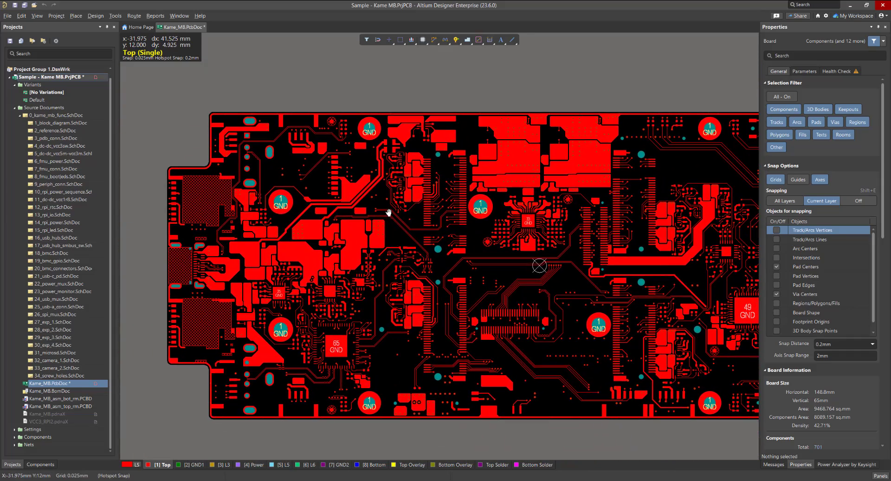
pyautogui.click(115, 16)
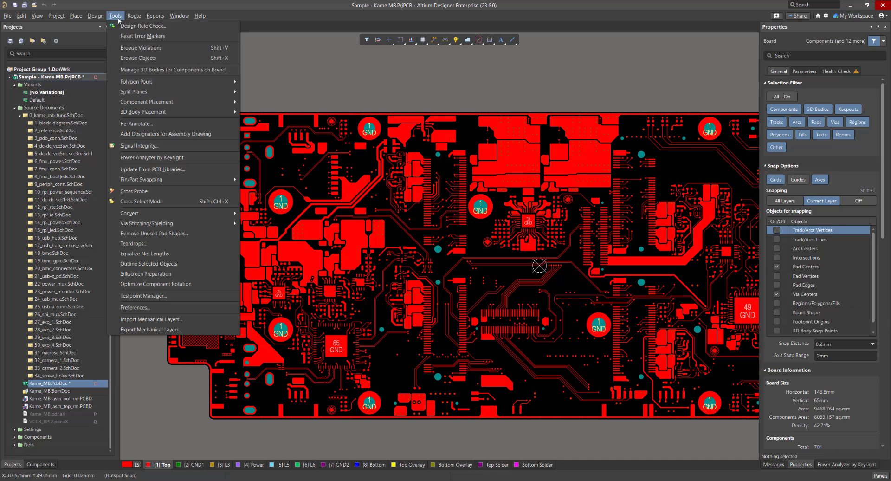
pyautogui.click(134, 157)
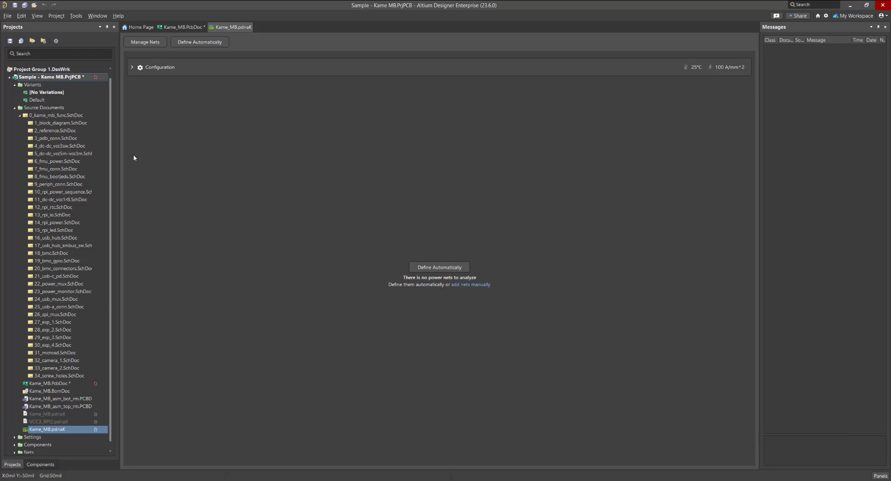
# - Filter the nets by VBUS and add the custom net USBC_VBUS20 with reference net GND to the power analysis
pyautogui.click(149, 43)
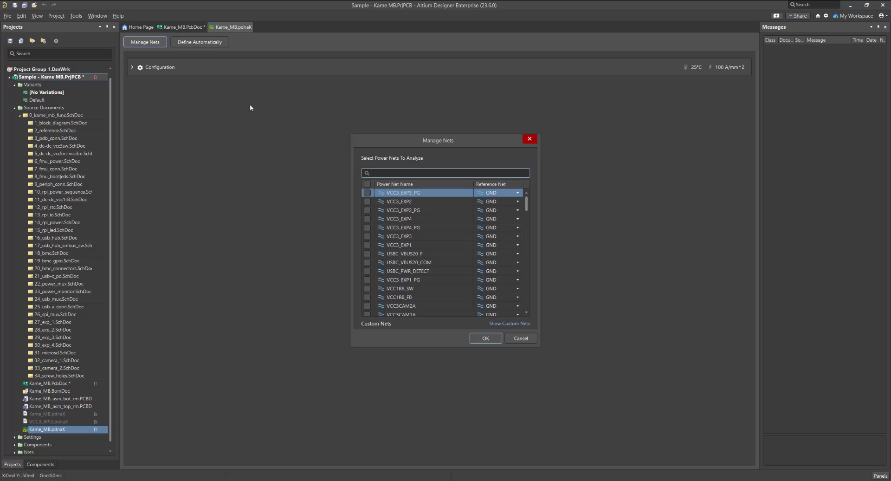
pyautogui.click(372, 173)
pyautogui.write('VBUS')
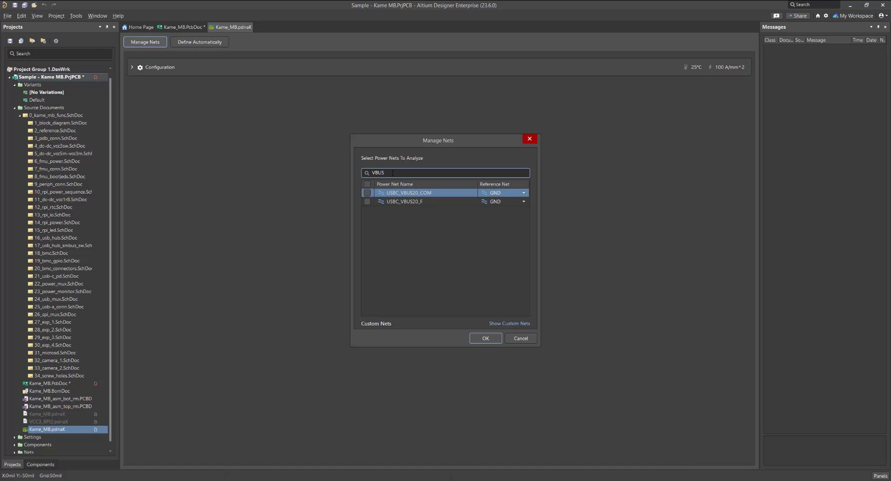
pyautogui.click(498, 323)
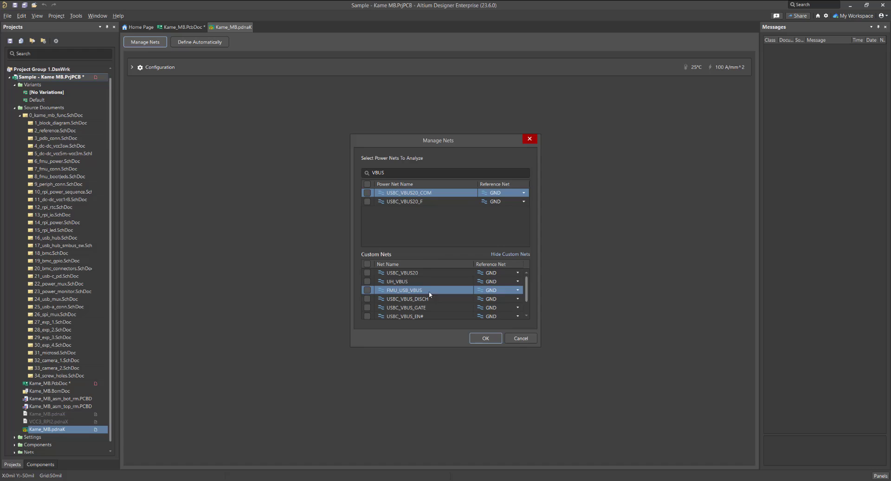
pyautogui.click(367, 273)
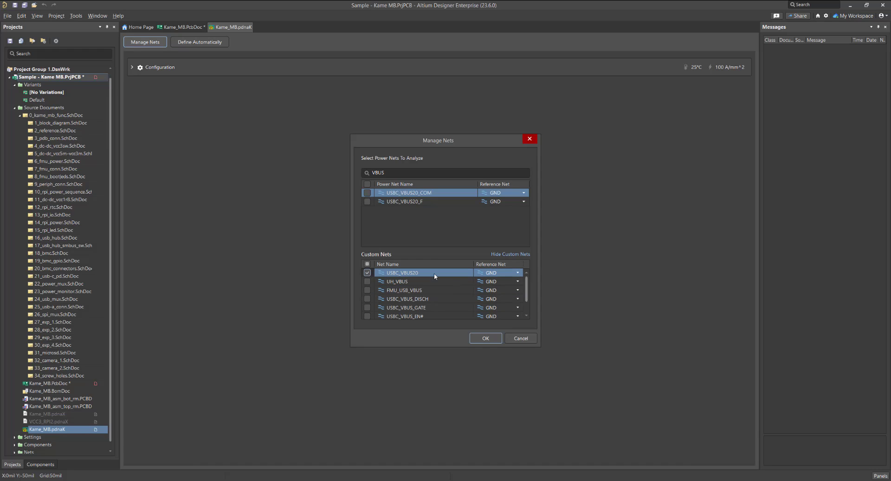
pyautogui.click(499, 274)
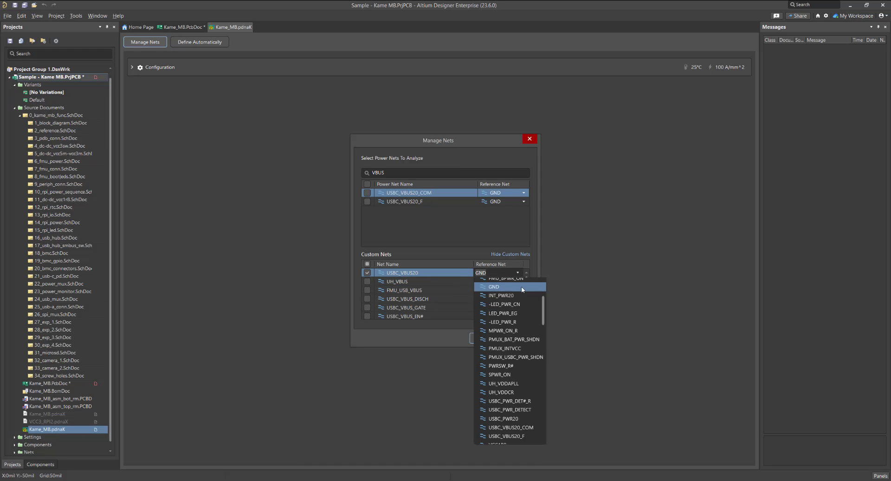
pyautogui.moveTo(544, 307)
pyautogui.mouseDown()
pyautogui.moveTo(543, 353)
pyautogui.moveTo(550, 300)
pyautogui.mouseUp()
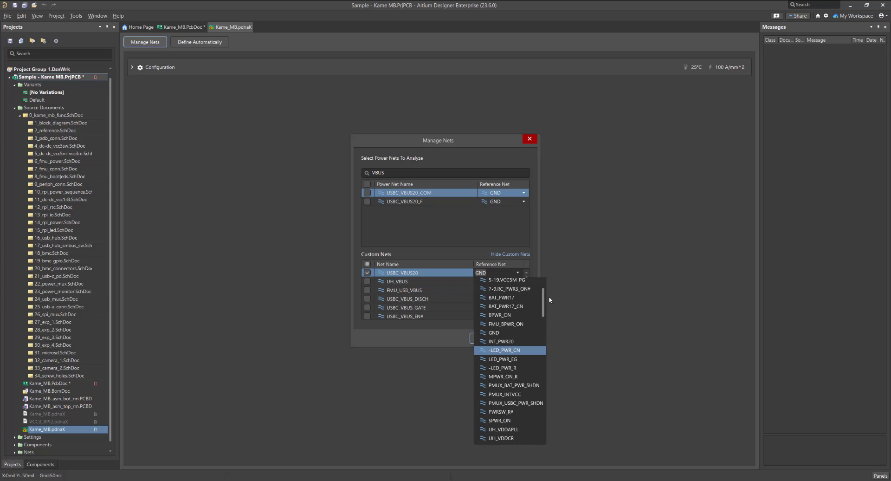
pyautogui.click(498, 272)
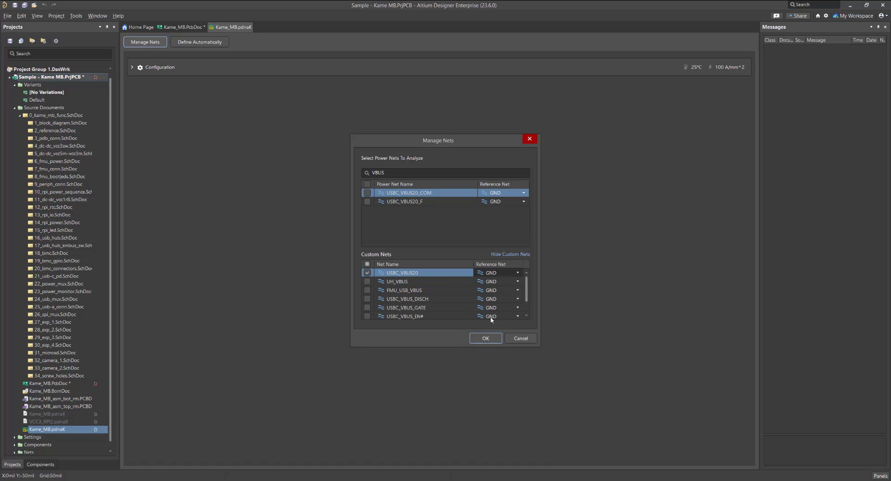
pyautogui.click(489, 338)
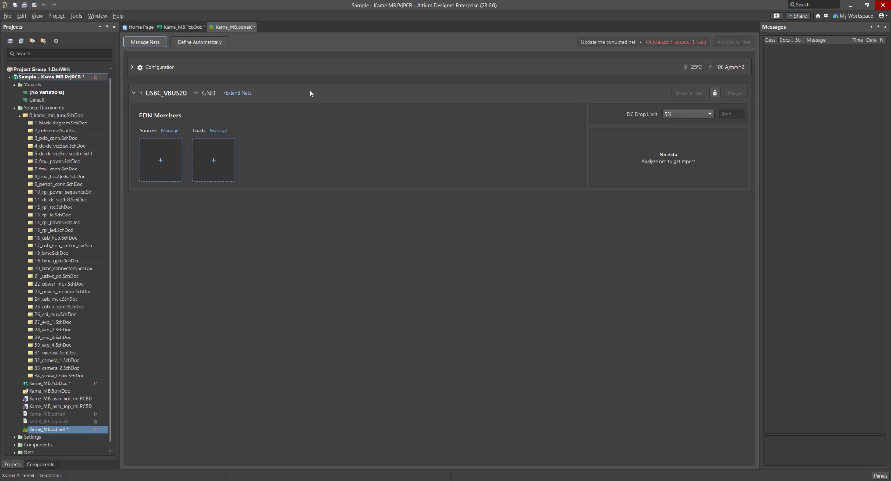
# - Extend the USBC_VBUS20 net to USBC_VBUS20_F through component F6
pyautogui.click(237, 92)
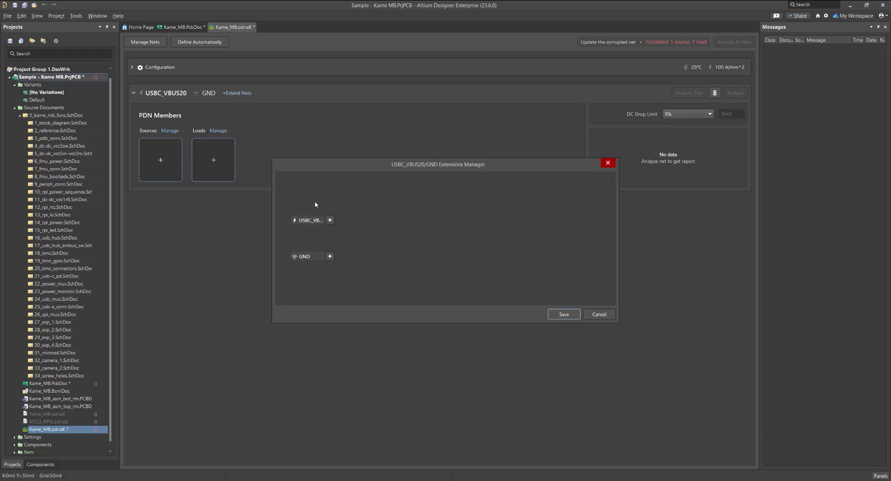
pyautogui.click(329, 220)
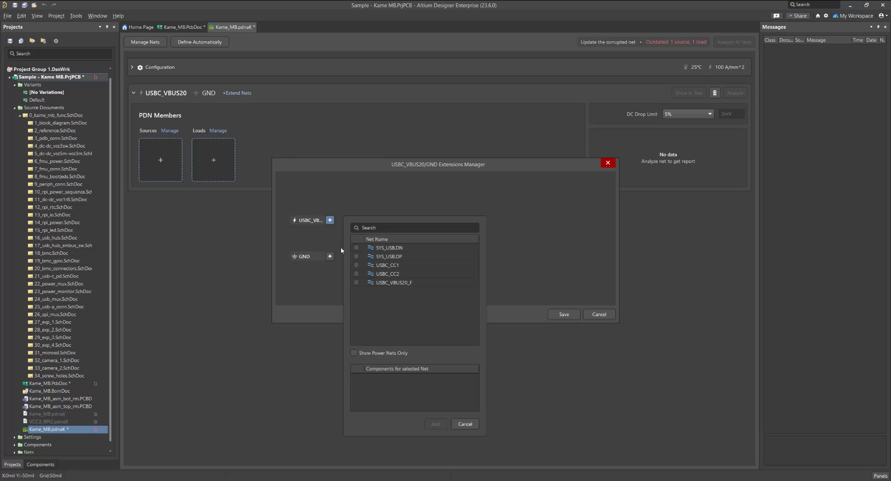
pyautogui.click(356, 282)
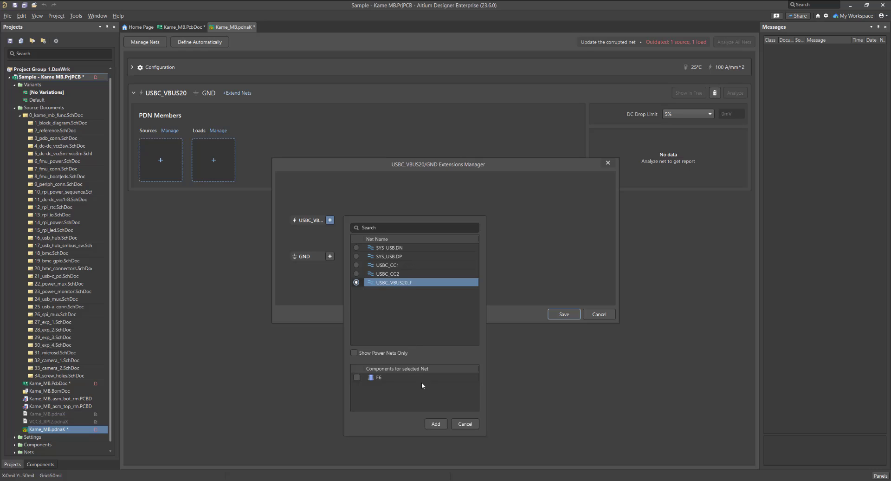
pyautogui.click(436, 424)
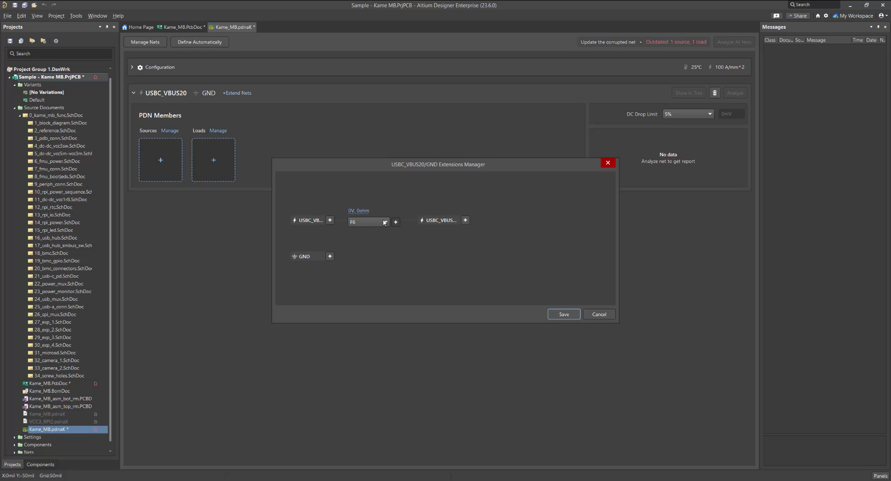
pyautogui.click(385, 223)
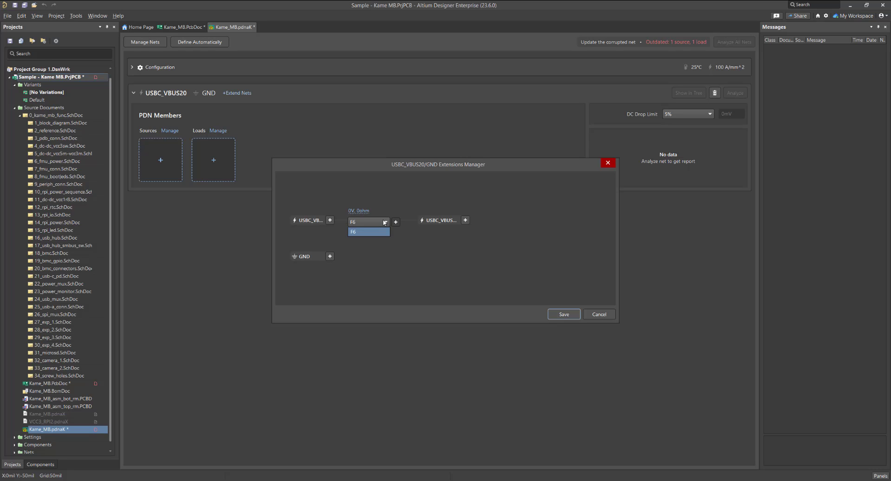
pyautogui.click(384, 222)
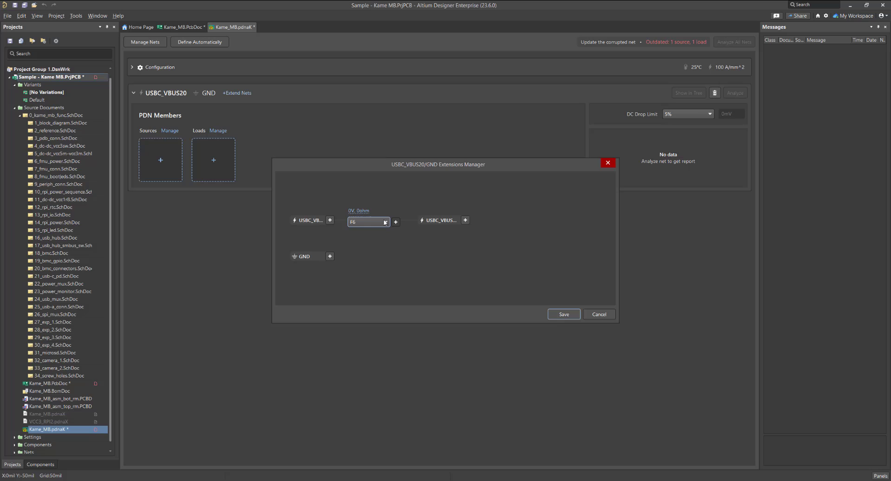
# - Set F6's resistance to 0.057 ohm and its max current to 7 A, and save the net extension
pyautogui.click(361, 211)
pyautogui.click(430, 246)
pyautogui.write('0.057')
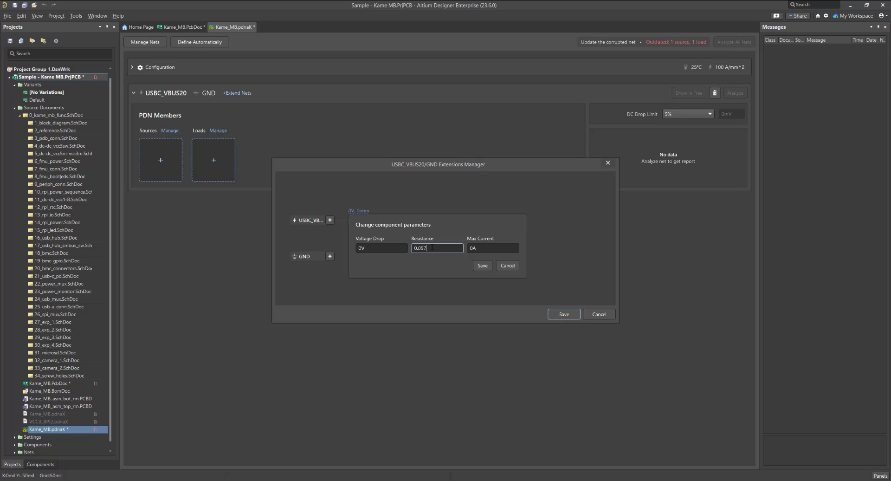
pyautogui.press('Return')
pyautogui.click(483, 249)
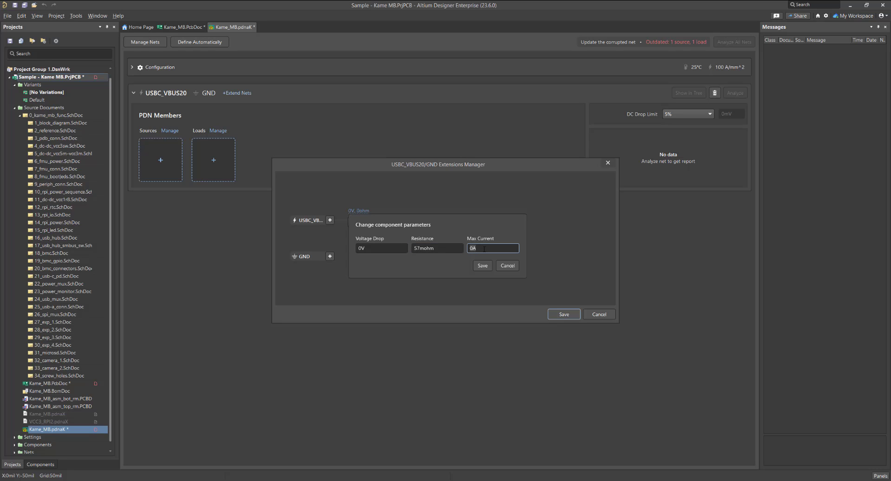
pyautogui.write('7')
pyautogui.press('Return')
pyautogui.click(489, 267)
pyautogui.moveTo(455, 222)
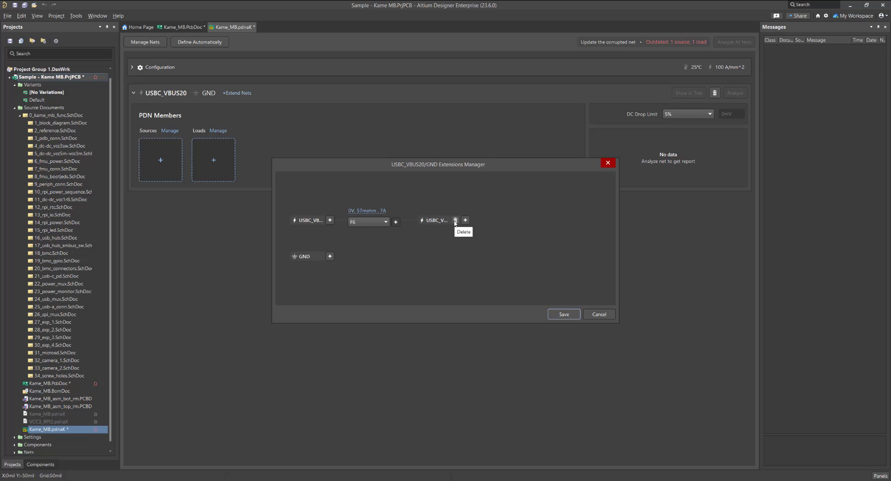
pyautogui.click(563, 314)
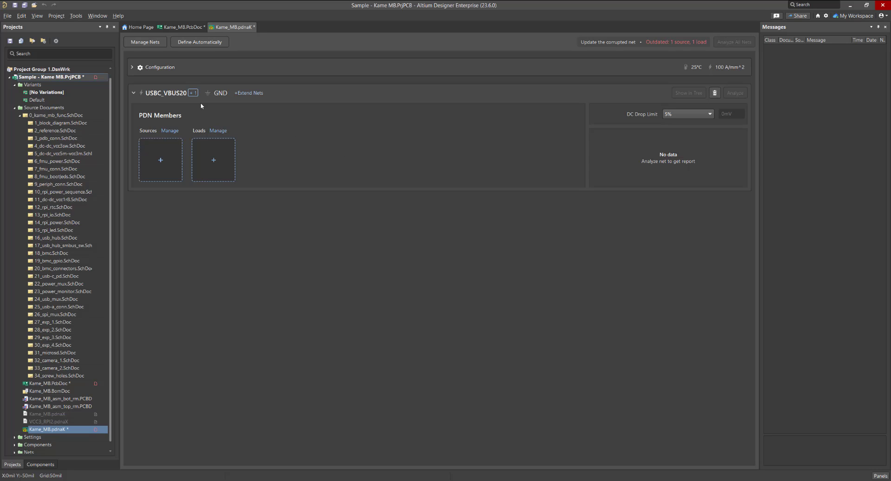
# - Add connector CN15 as the current source for the USBC_VBUS20 net
pyautogui.moveTo(192, 95)
pyautogui.click(164, 160)
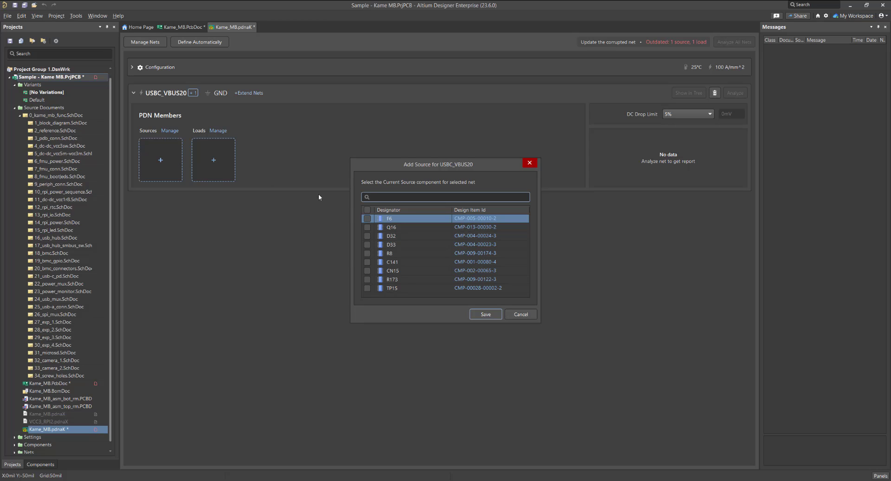
pyautogui.click(487, 272)
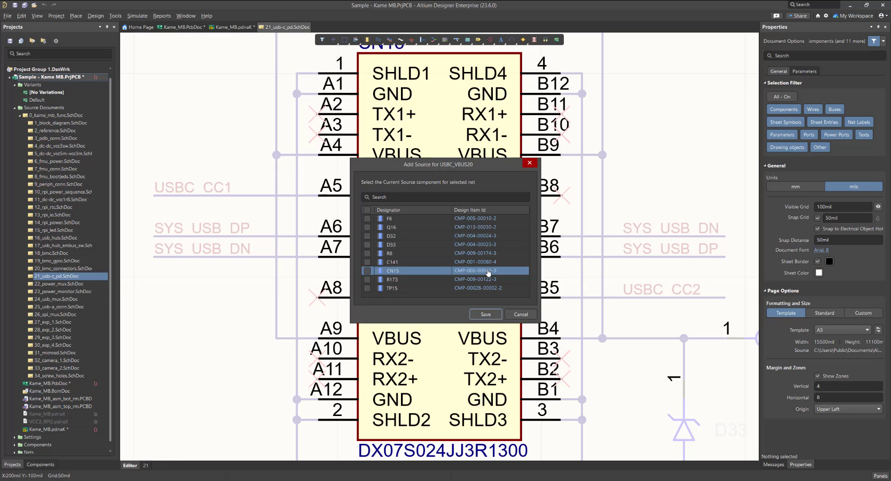
pyautogui.click(368, 270)
pyautogui.click(484, 315)
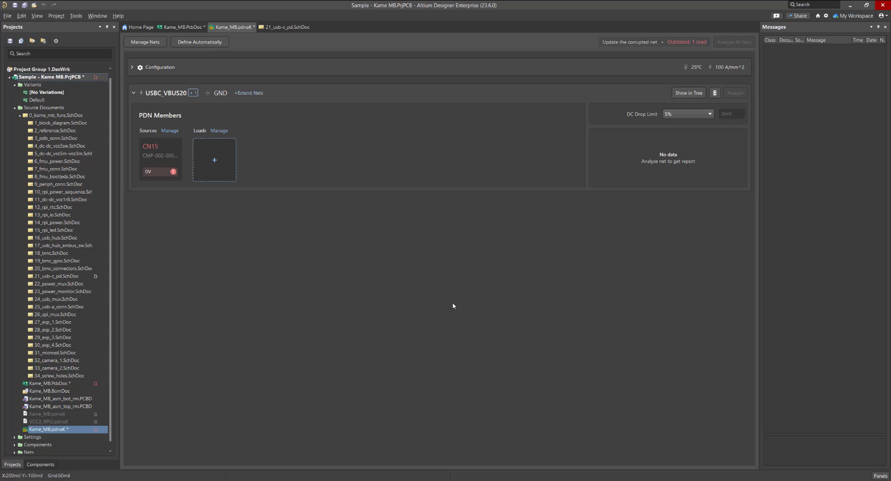
# - View CN15 on the USB-C schematic and set its source voltage to 5 V in the power analysis
pyautogui.click(169, 161)
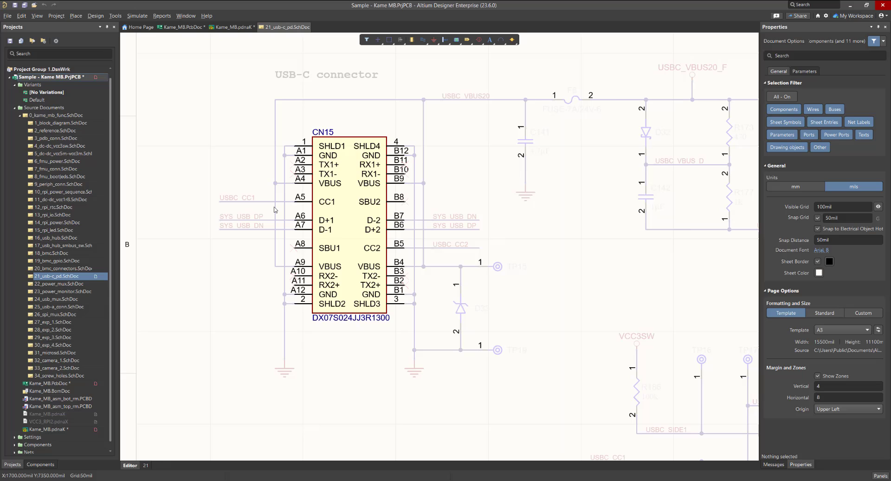
pyautogui.click(232, 27)
pyautogui.click(156, 172)
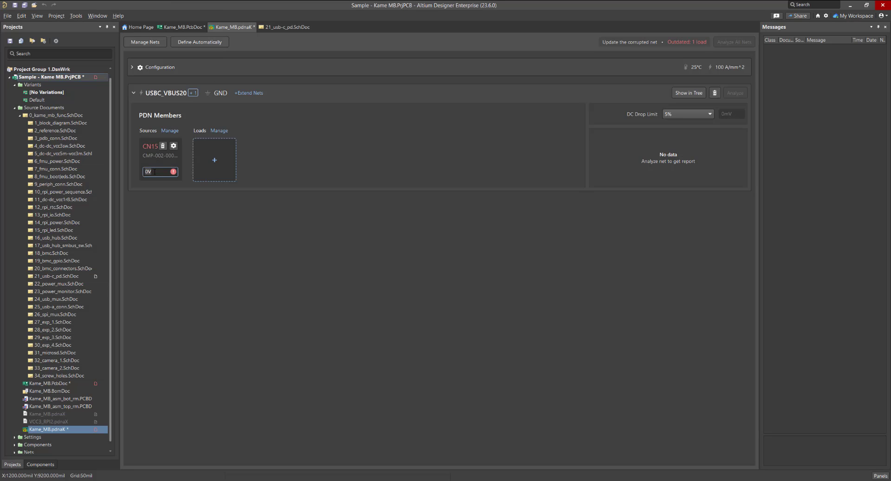
pyautogui.write('5V')
# - Try a second output net in CN15's source properties and remove it, and check the net's source selection
pyautogui.click(173, 146)
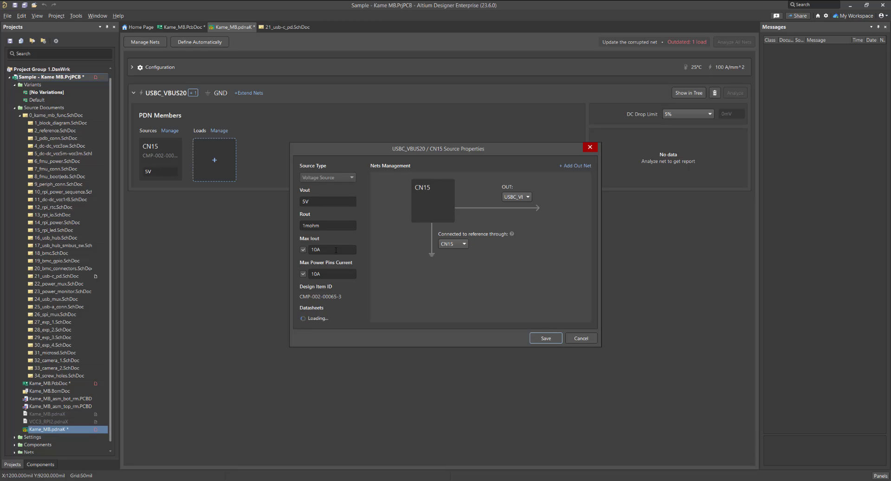
pyautogui.click(461, 244)
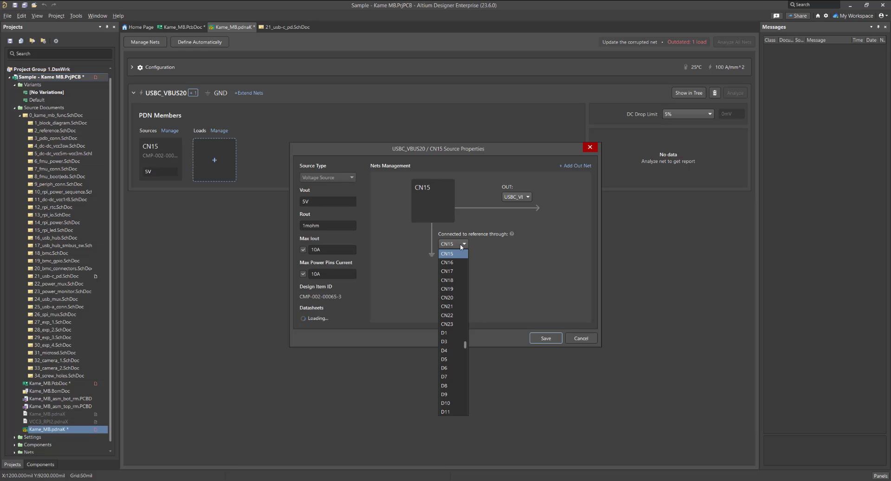
pyautogui.click(460, 244)
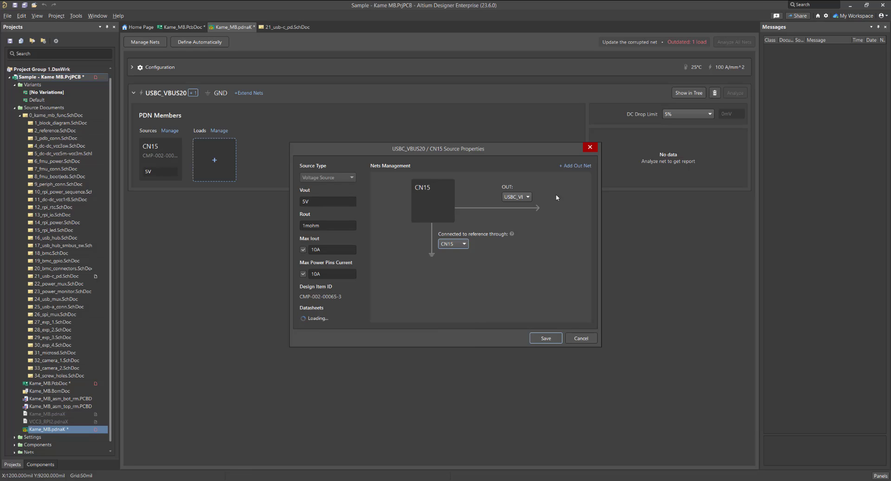
pyautogui.click(578, 167)
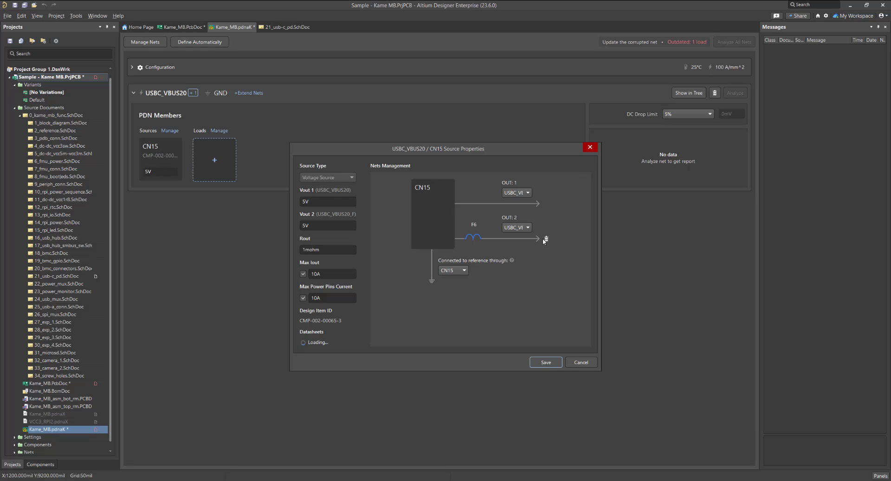
pyautogui.click(546, 239)
pyautogui.click(542, 340)
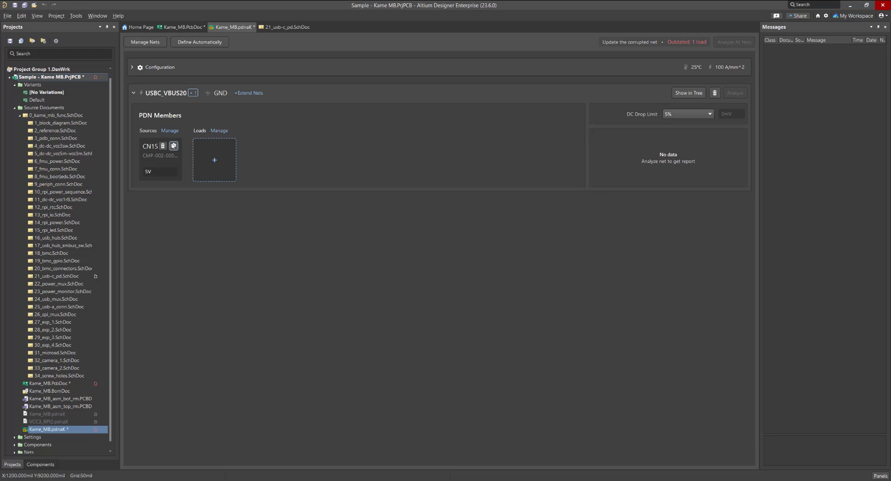
pyautogui.click(168, 132)
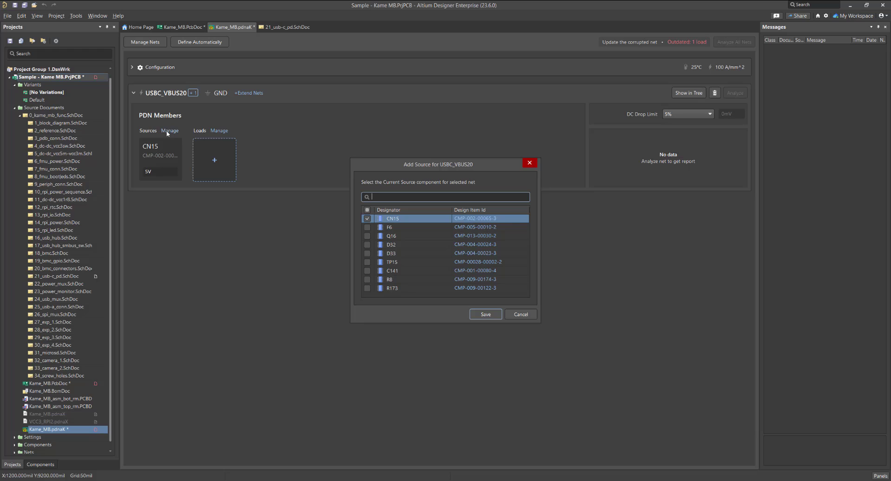
pyautogui.click(530, 163)
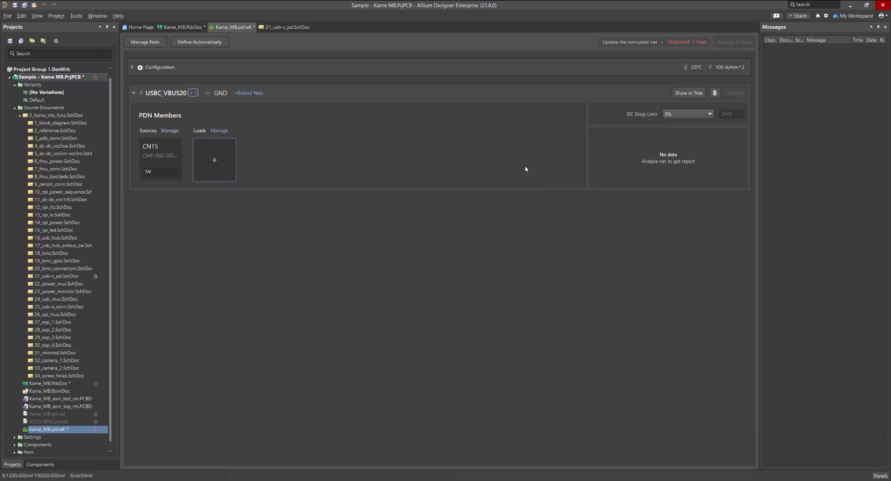
# - Add Q16 as a load of the USBC_VBUS20 net
pyautogui.click(216, 162)
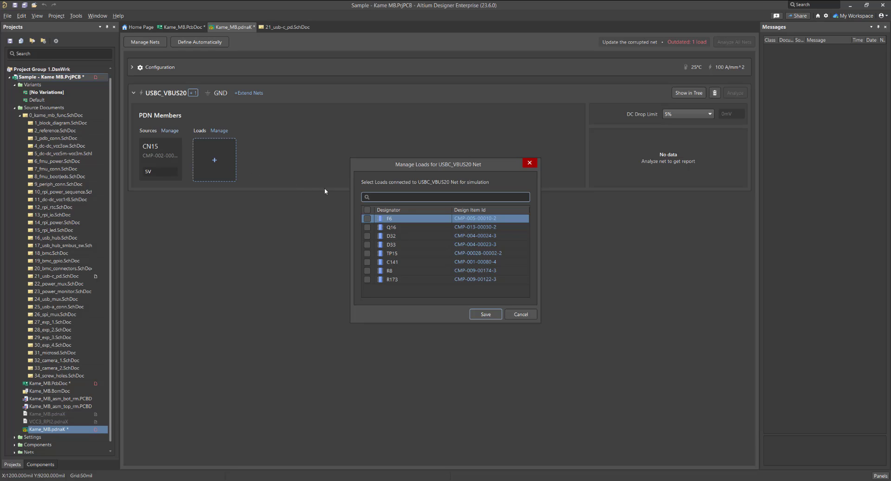
pyautogui.click(367, 227)
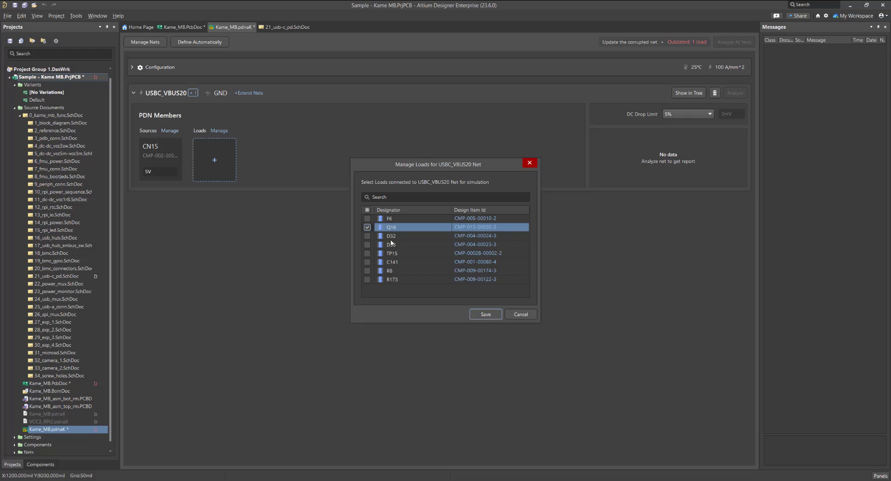
pyautogui.click(478, 316)
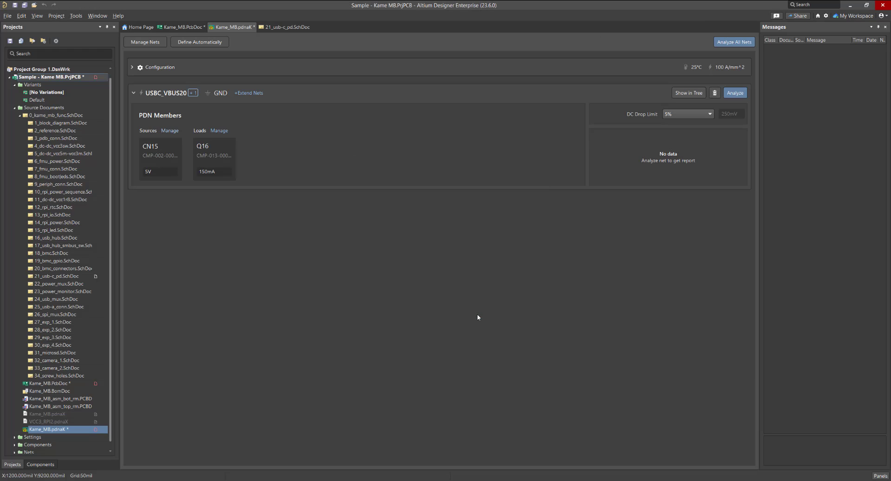
# - Set Q16's load type to VRM (Linear) with an output voltage of 5 V
pyautogui.click(227, 145)
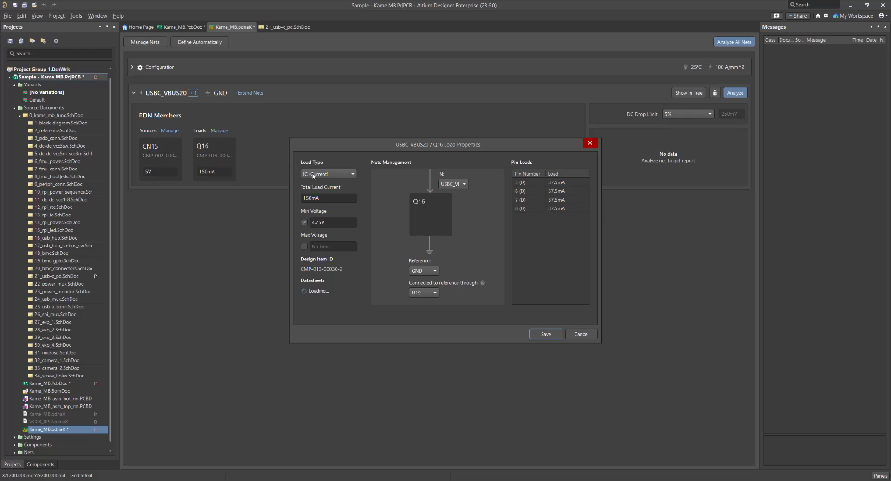
pyautogui.click(313, 175)
pyautogui.click(320, 199)
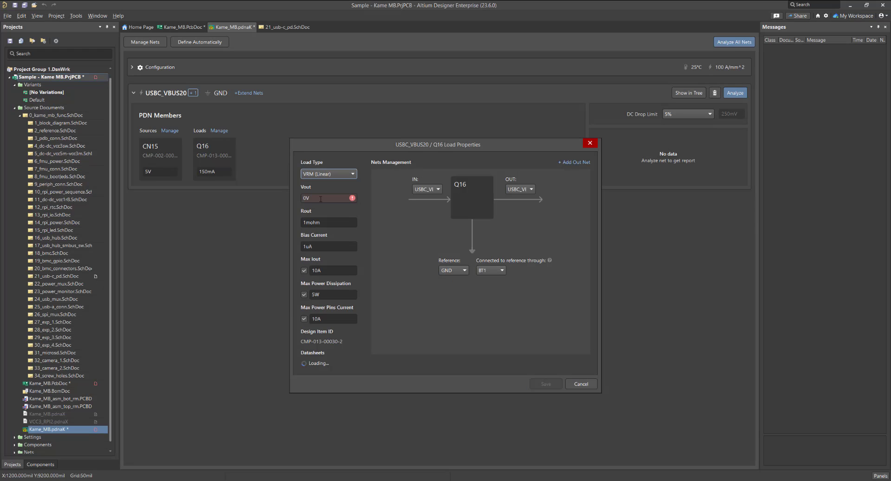
pyautogui.doubleClick(321, 199)
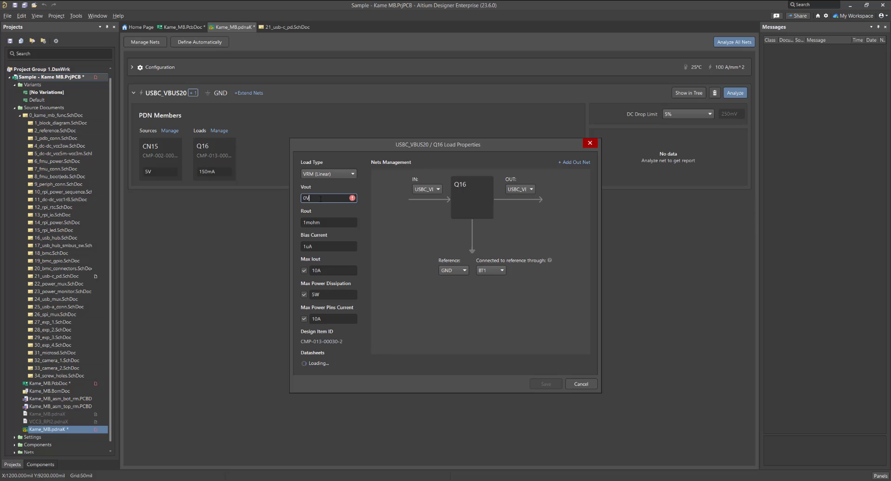
pyautogui.write('5V')
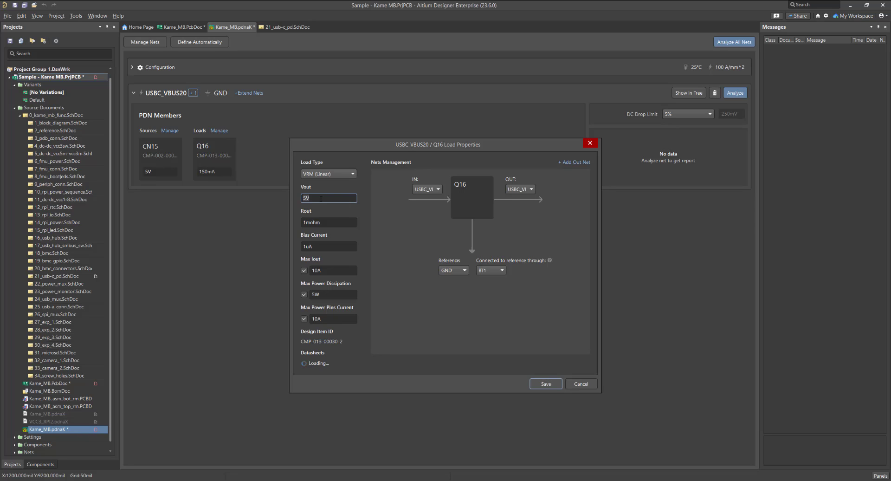
# - Use USBC_VBUS20_COM as Q16's output net, choose the component connecting it to the GND reference, and save the load properties
pyautogui.click(524, 189)
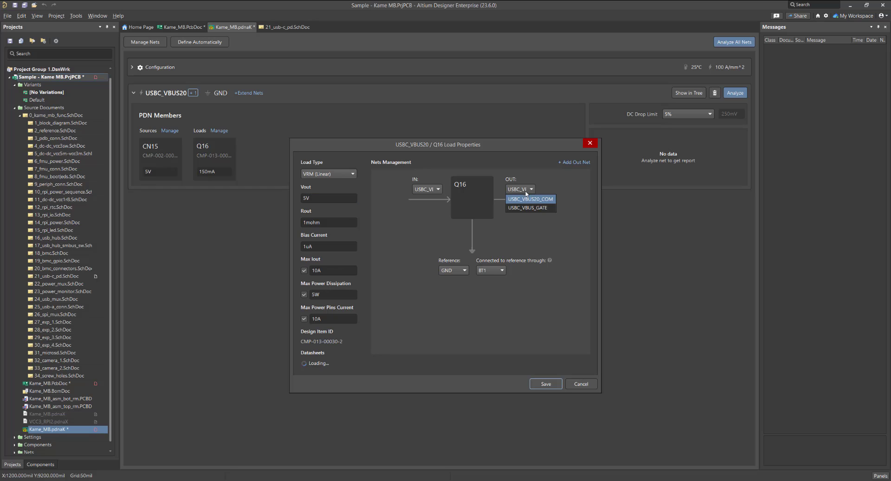
pyautogui.click(527, 199)
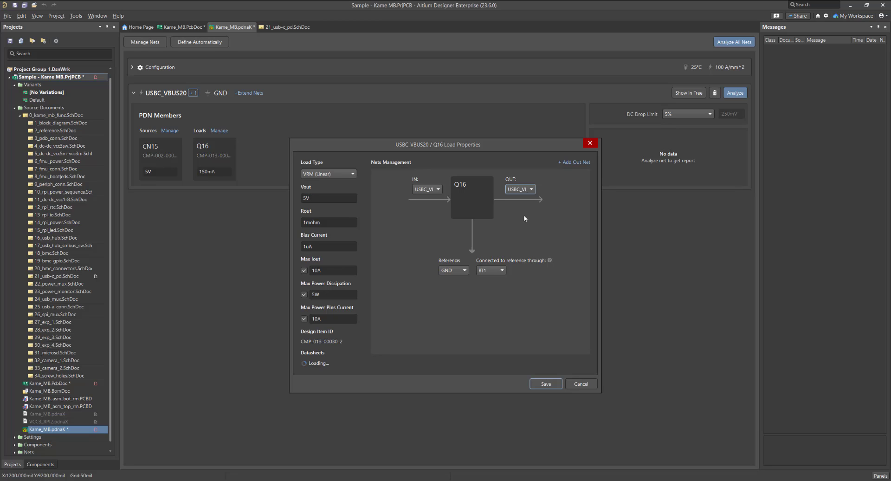
pyautogui.click(502, 270)
pyautogui.moveTo(504, 283); pyautogui.dragTo(504, 342)
pyautogui.click(489, 341)
pyautogui.click(537, 383)
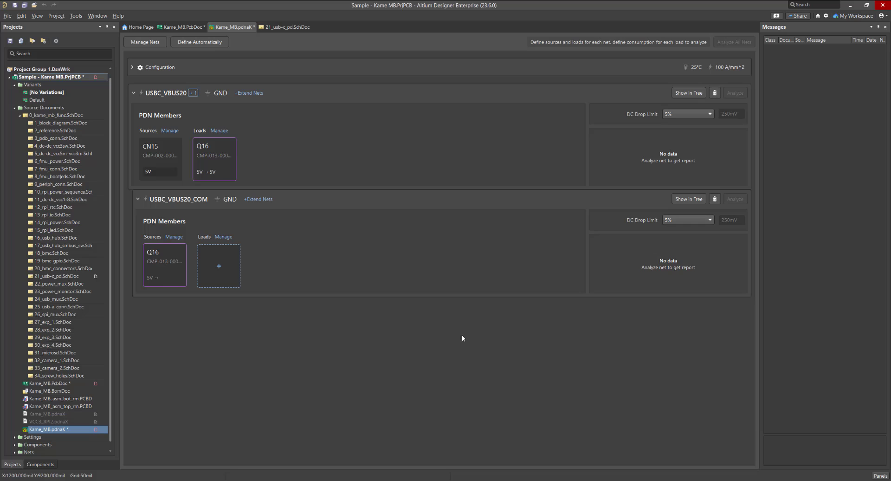
pyautogui.click(189, 200)
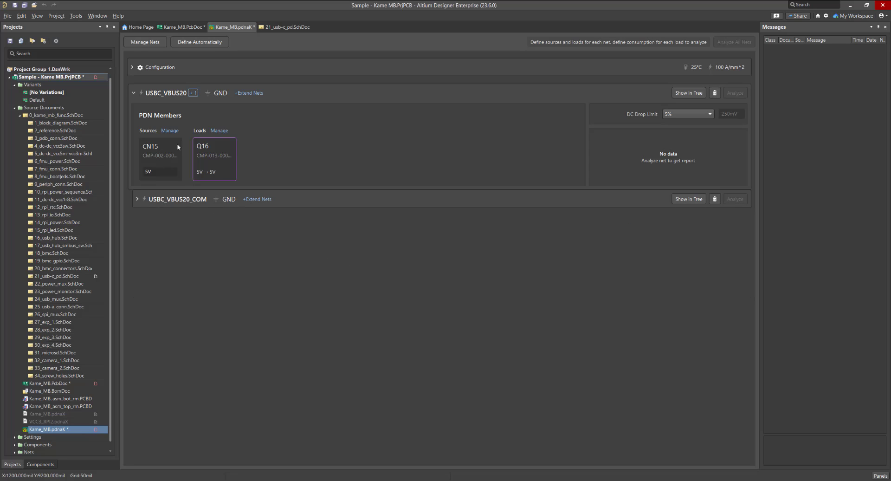
pyautogui.click(166, 95)
pyautogui.click(167, 95)
pyautogui.click(176, 199)
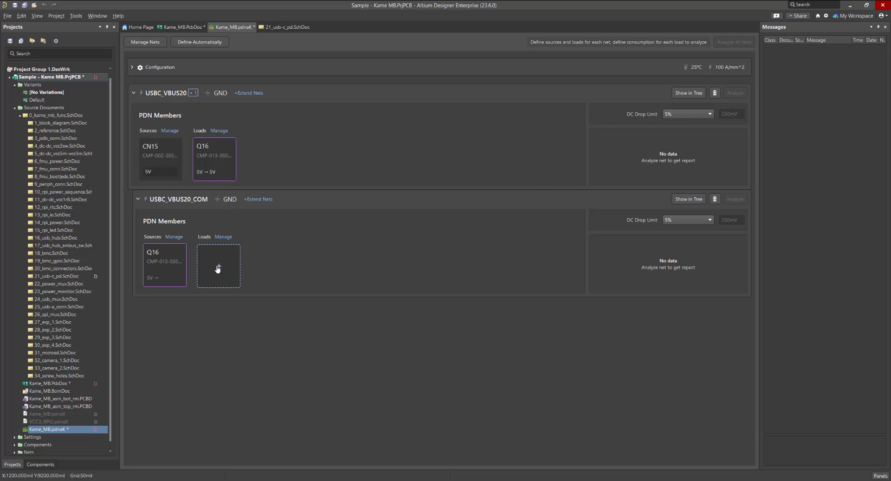
# - Add U19 and Q17 as loads of the USBC_VBUS20_COM net
pyautogui.click(218, 267)
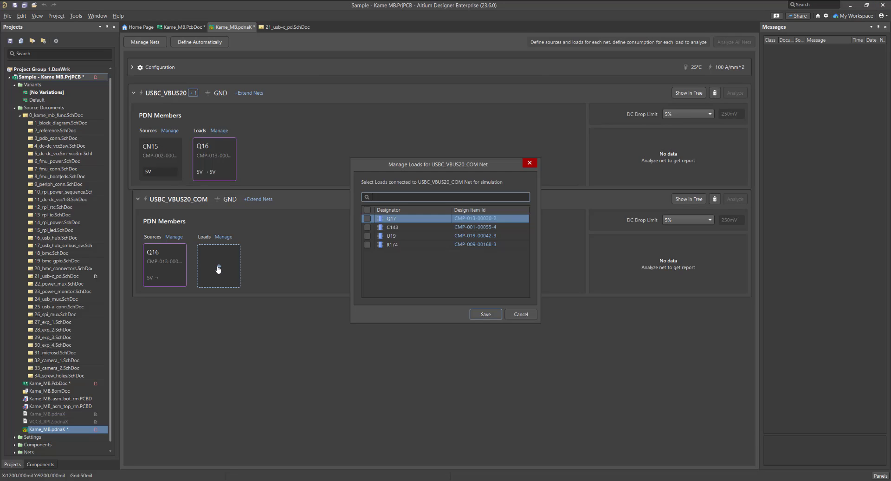
pyautogui.click(366, 237)
pyautogui.click(367, 218)
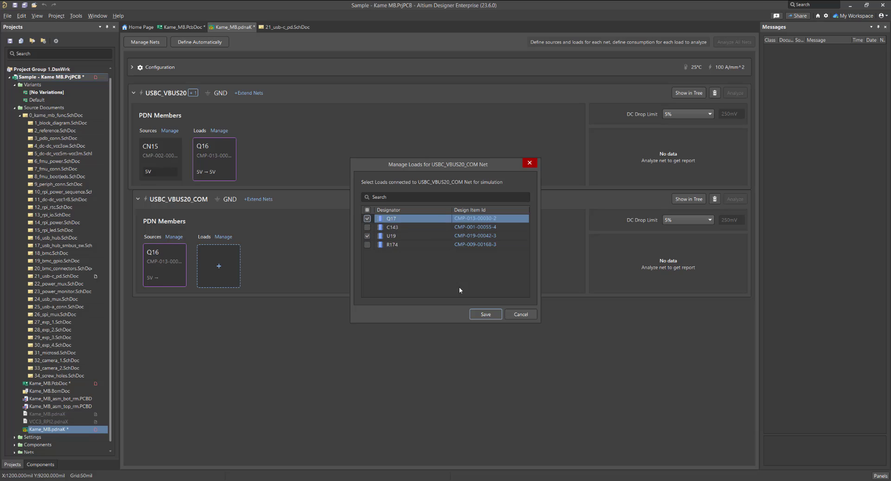
pyautogui.click(485, 315)
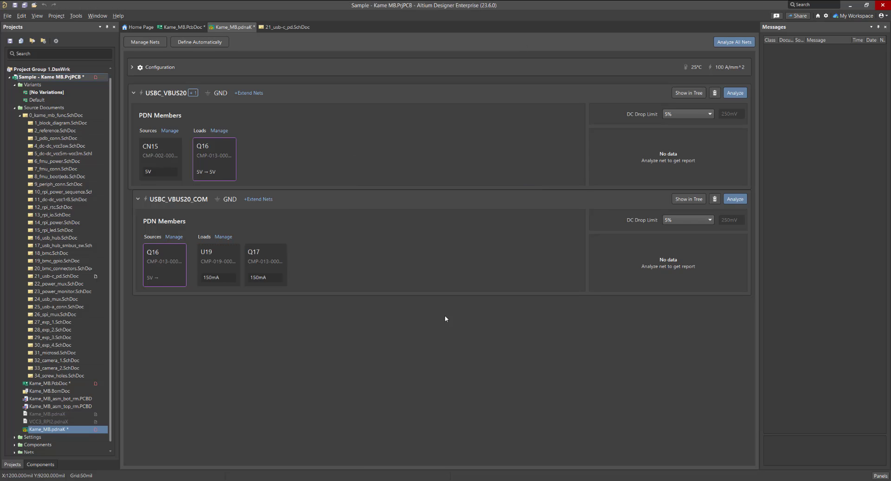
# - Set the load currents on USBC_VBUS20_COM to 1.6 A for U19 and 100 mA for Q17
pyautogui.click(227, 278)
pyautogui.write('1.6A')
pyautogui.click(274, 278)
pyautogui.write('100mA')
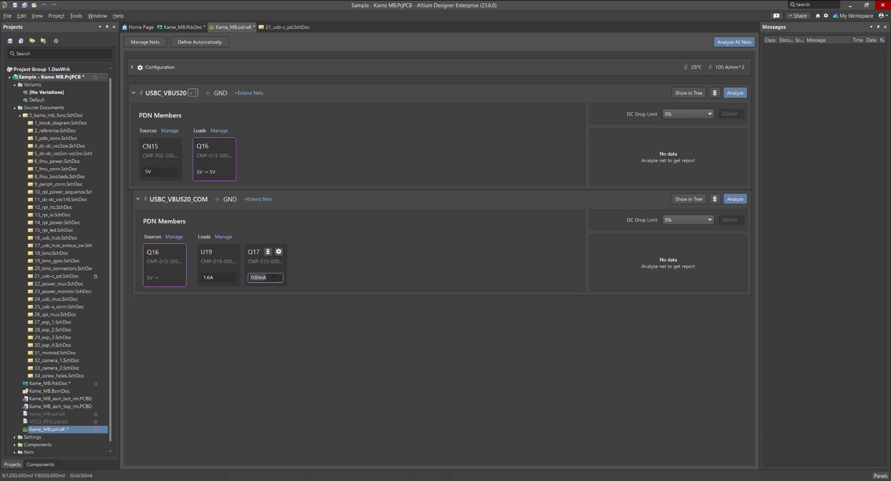
# - Try a 50 mA load on pin 2 in Q17's load properties and discard the change
pyautogui.click(278, 251)
pyautogui.click(562, 190)
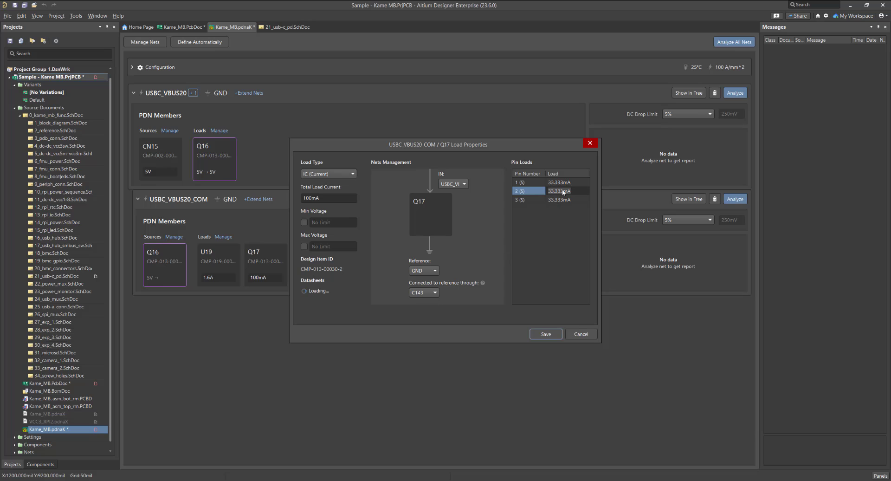
pyautogui.press('Return')
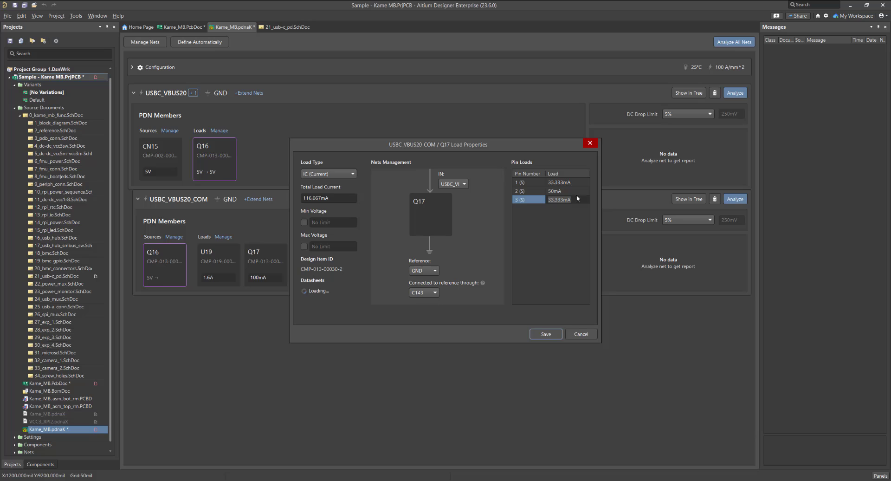
pyautogui.click(593, 145)
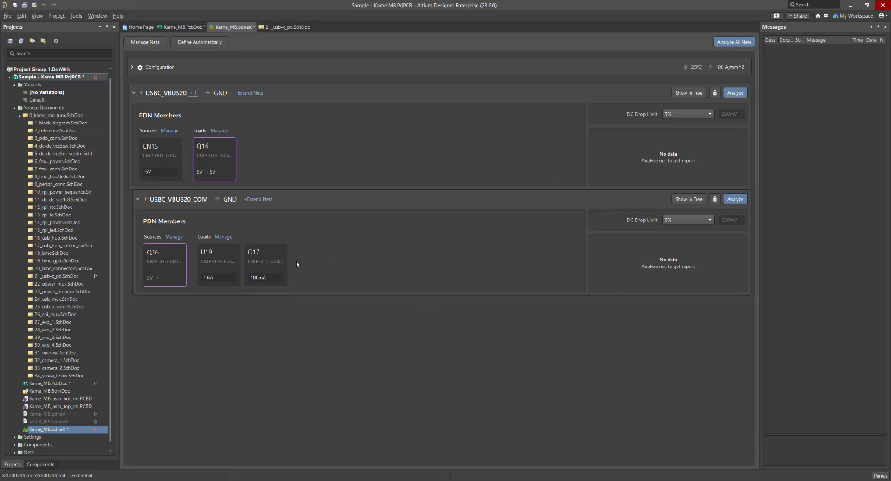
# - View the USBC_VBUS20_COM power network as a tree and return to the power analyzer overview
pyautogui.moveTo(270, 252)
pyautogui.click(697, 200)
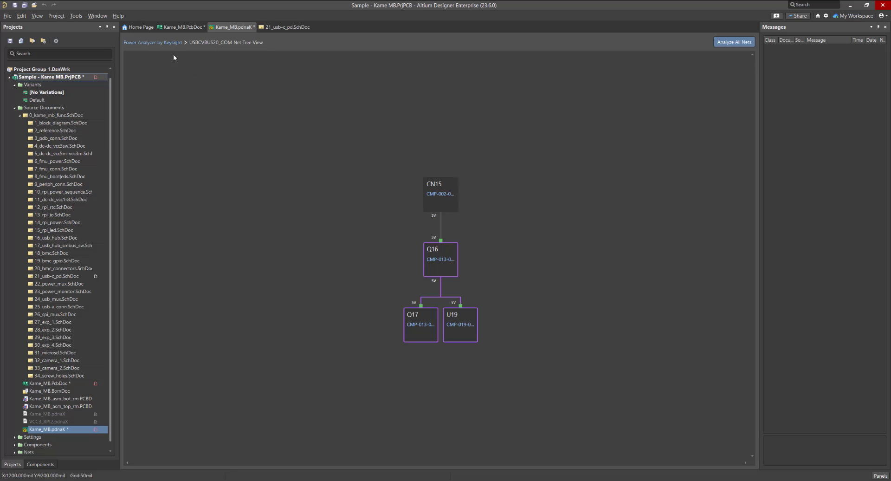
pyautogui.click(167, 44)
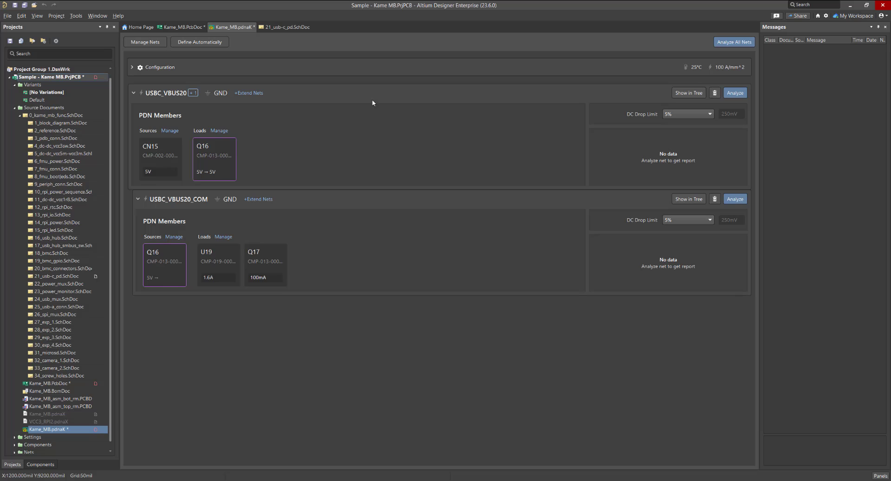
# - Set the USBC_VBUS20 net's DC drop limit to a custom value of 0.1 mV
pyautogui.click(683, 115)
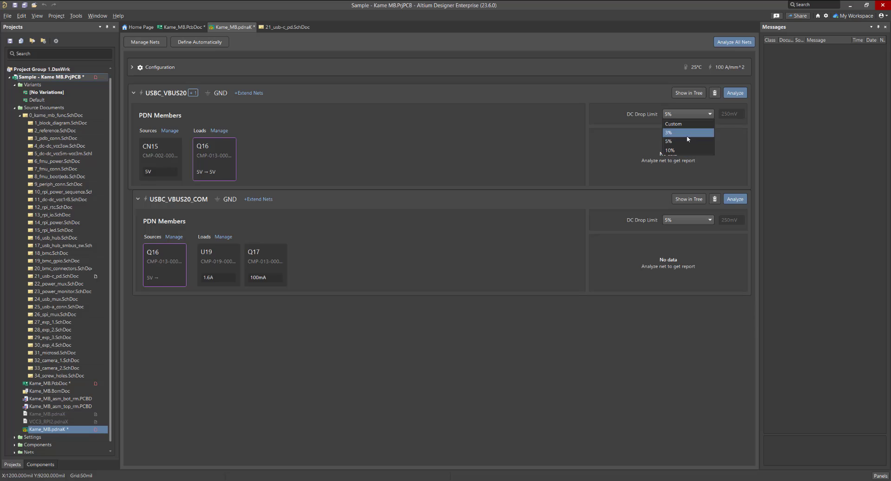
pyautogui.click(688, 124)
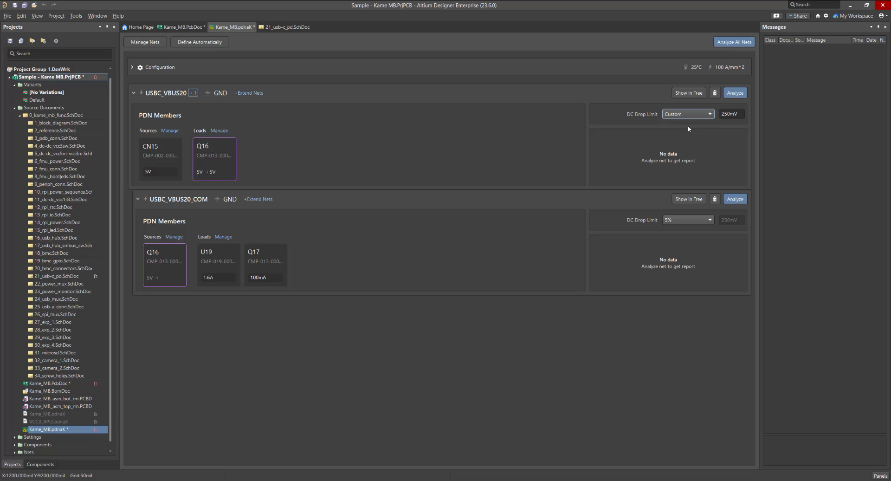
pyautogui.click(740, 113)
pyautogui.hotkey('ctrl', 'a')
pyautogui.write('0.1mV')
# - Review the copper type choices and the Skip Ground option in the analysis configuration
pyautogui.click(305, 68)
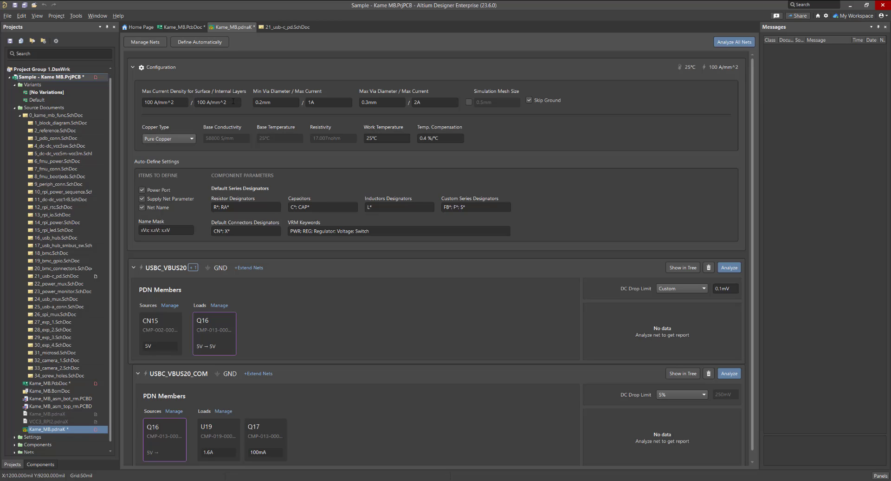
pyautogui.click(192, 138)
pyautogui.click(176, 157)
pyautogui.click(530, 103)
pyautogui.click(537, 70)
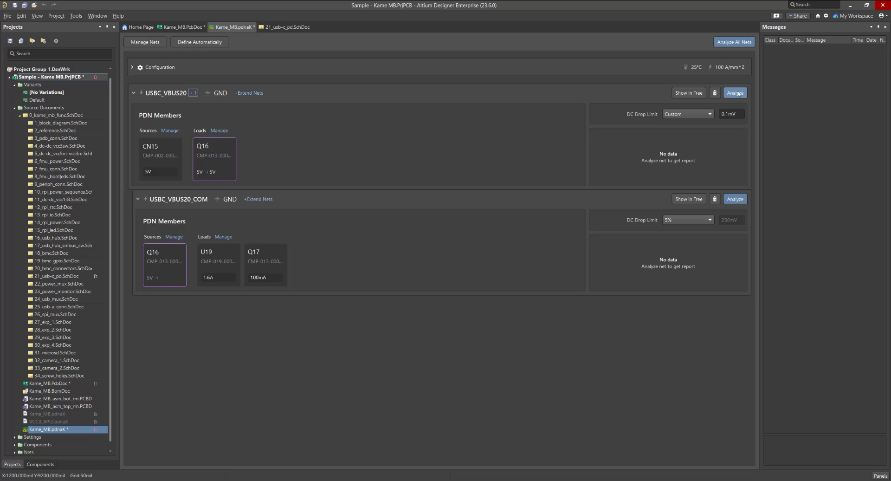
# - Analyze all nets and inspect USBC_VBUS20's current density heatmap on the PCB around the USB-C connector
pyautogui.click(732, 42)
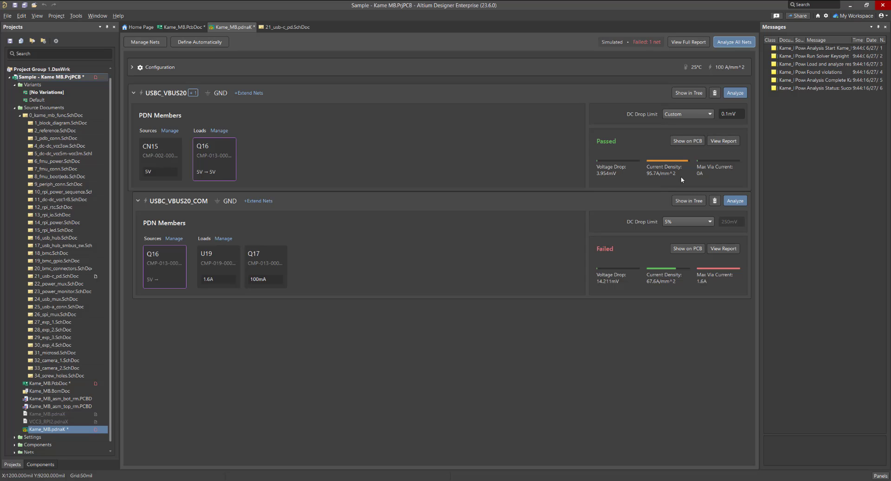
pyautogui.click(696, 143)
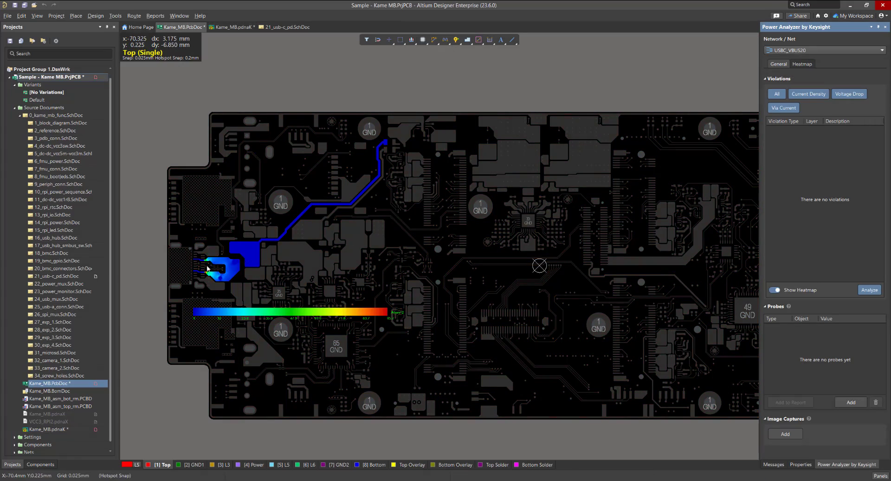
pyautogui.keyDown('ctrl'); pyautogui.scroll(5, 235, 260); pyautogui.keyUp('ctrl')
pyautogui.keyDown('ctrl'); pyautogui.scroll(5, 206, 268); pyautogui.keyUp('ctrl')
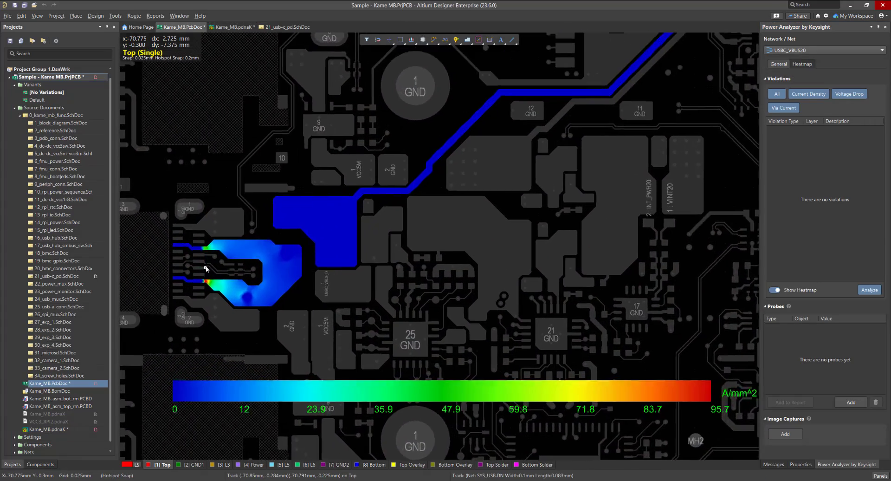
pyautogui.moveTo(247, 276); pyautogui.dragTo(263, 275, button='right')
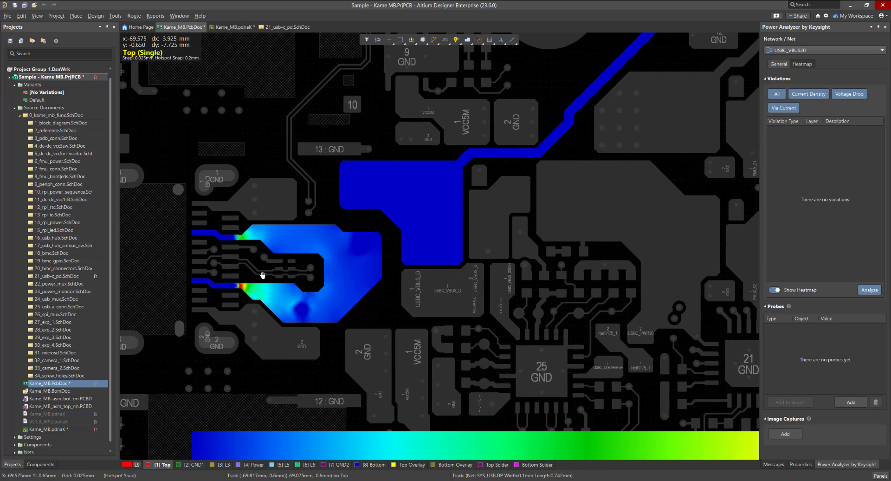